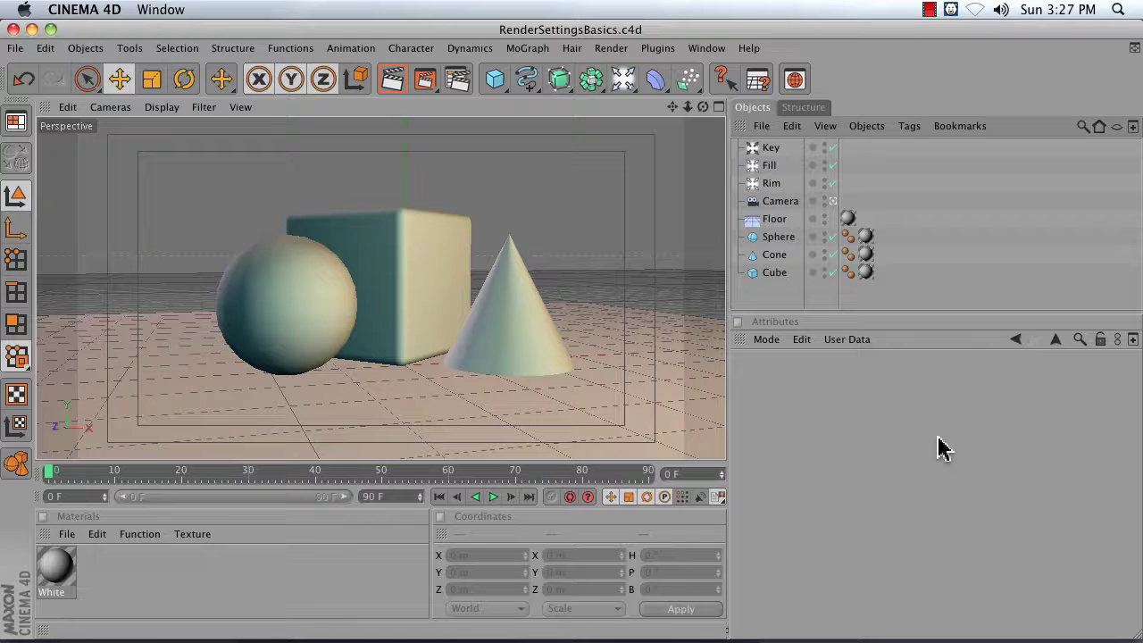
Open the Render Settings window, move it, and close it again
left_click(457, 82)
left_click_drag(575, 166, 406, 115)
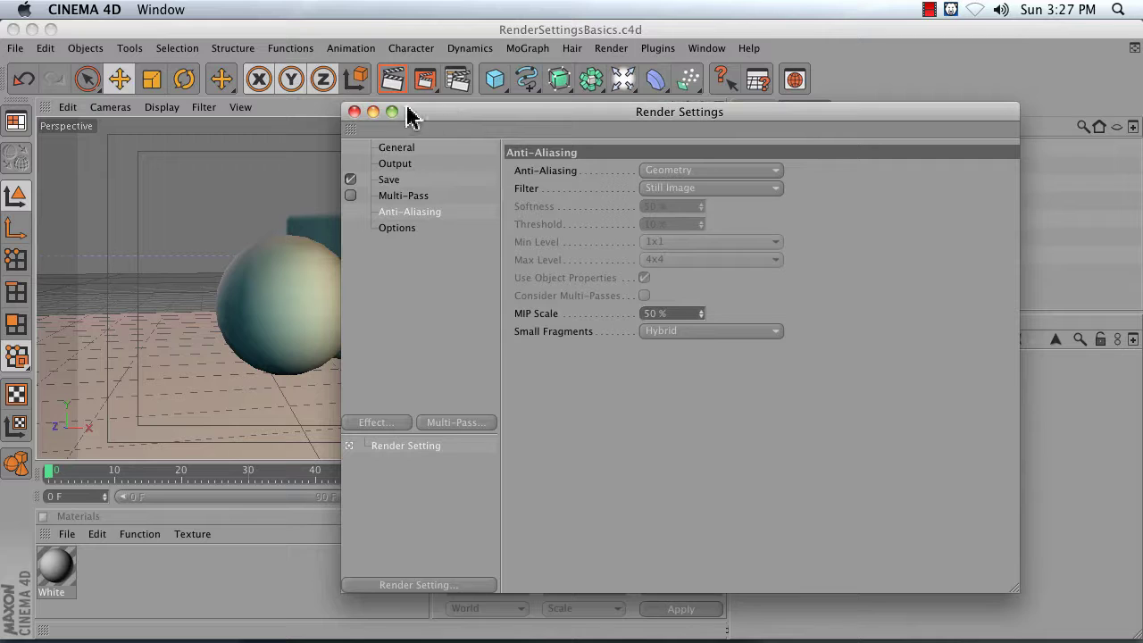
left_click(352, 112)
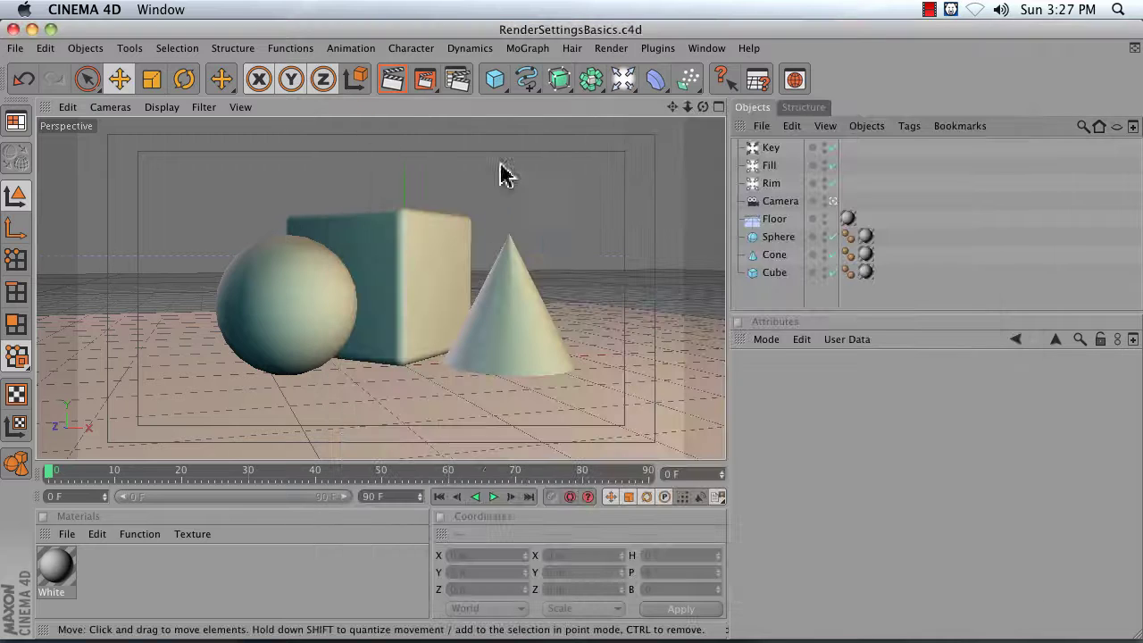
Play the scene animation, stop it back at frame 0, and reopen Render Settings
left_click(493, 497)
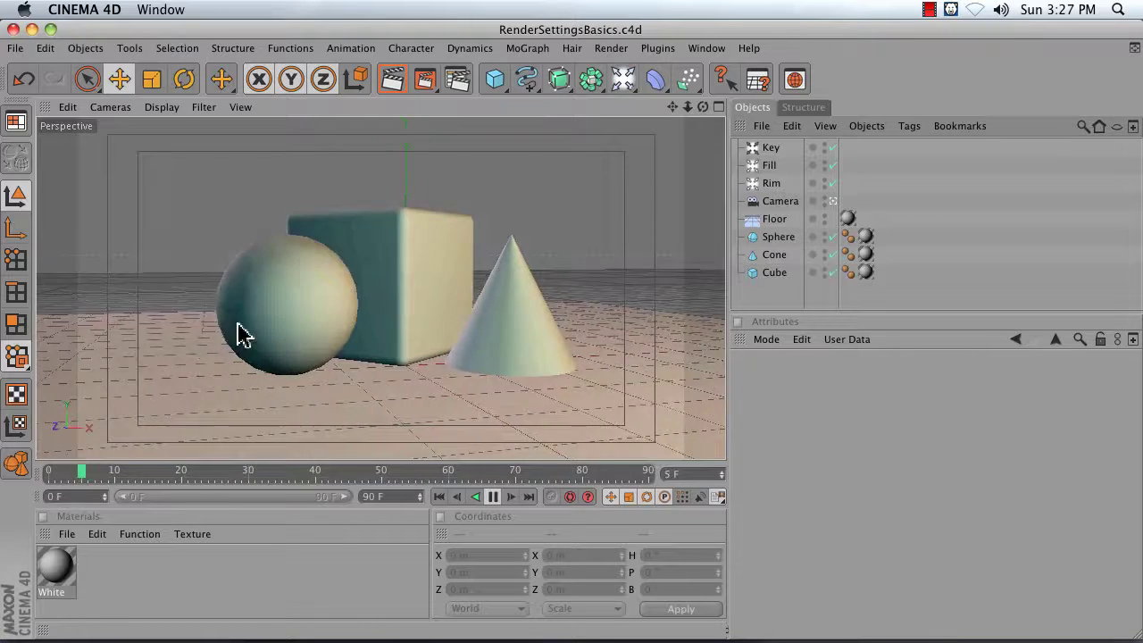
left_click(495, 497)
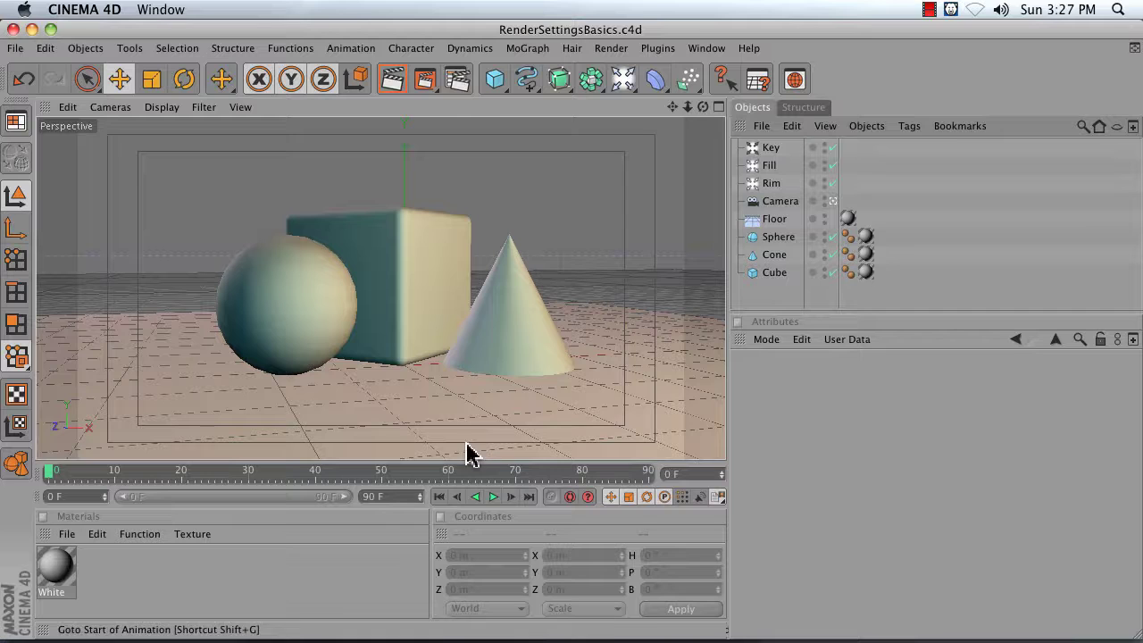
left_click(457, 79)
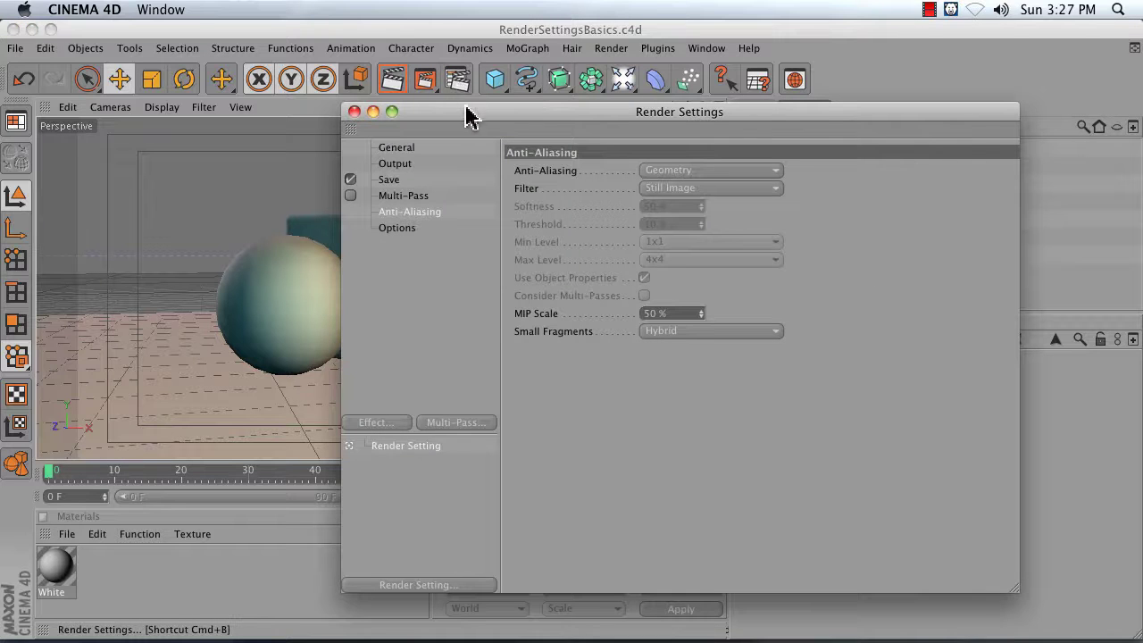
On the General page, set the Render Engine to Full Render
left_click_drag(469, 117, 556, 152)
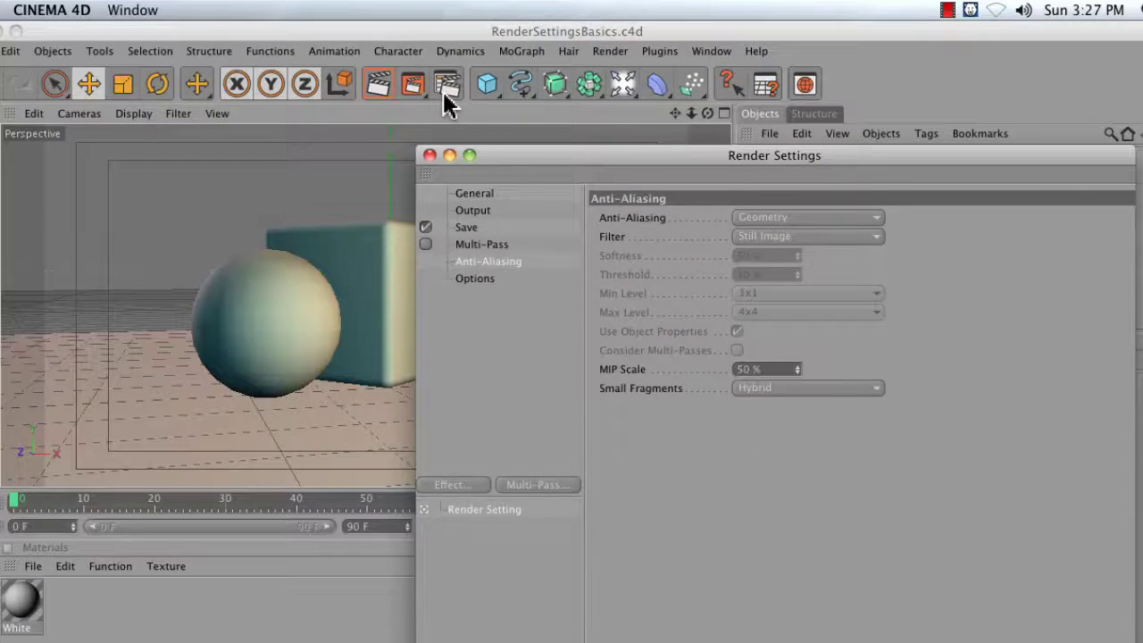
left_click_drag(546, 162, 559, 126)
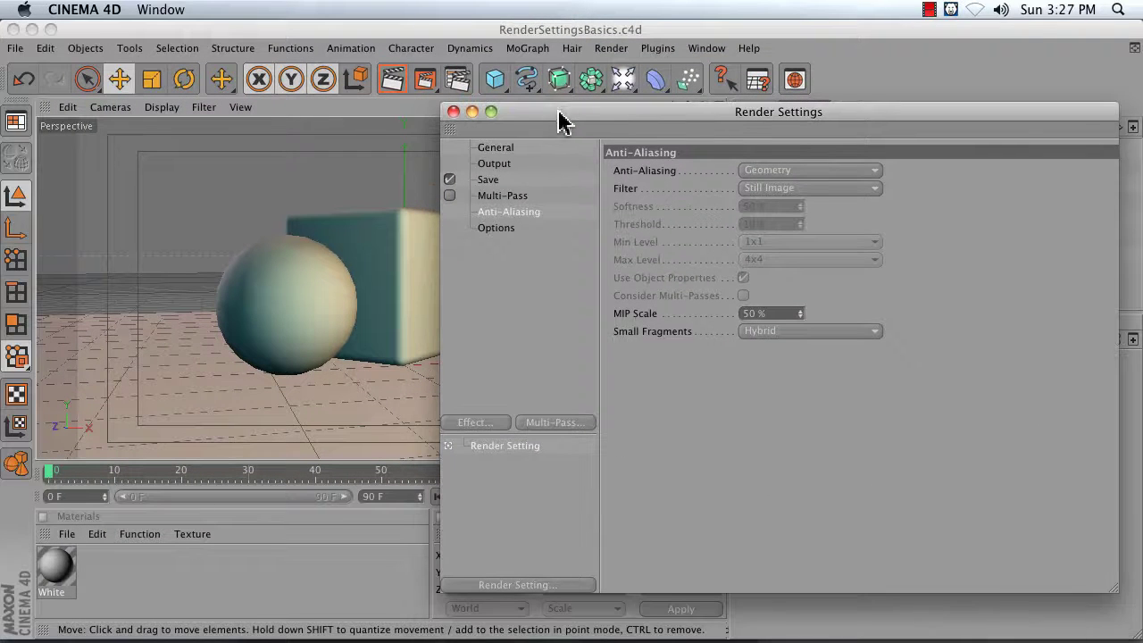
left_click(505, 150)
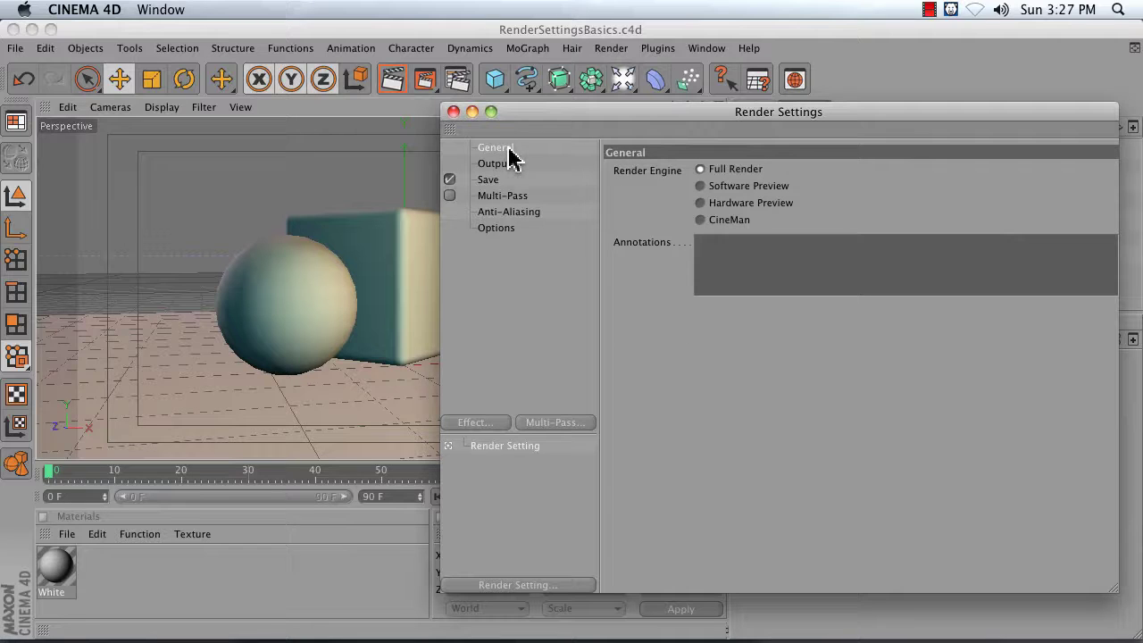
left_click(700, 169)
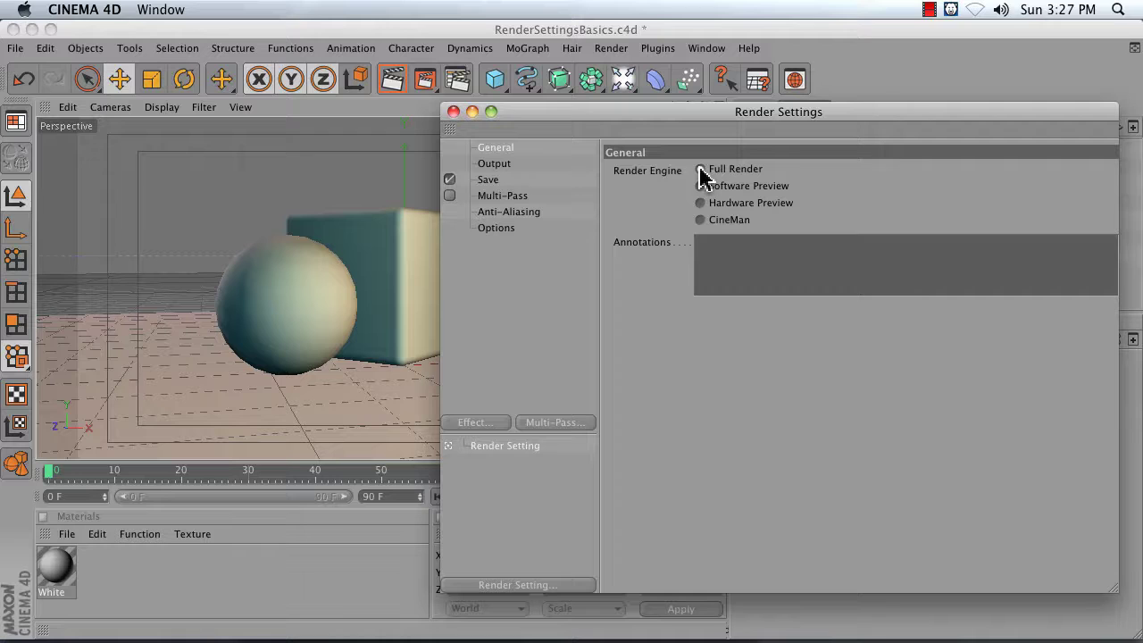
Apply the Film/Video NTSC D1 Widescreen Square Pixel output preset (864 × 486)
left_click(494, 164)
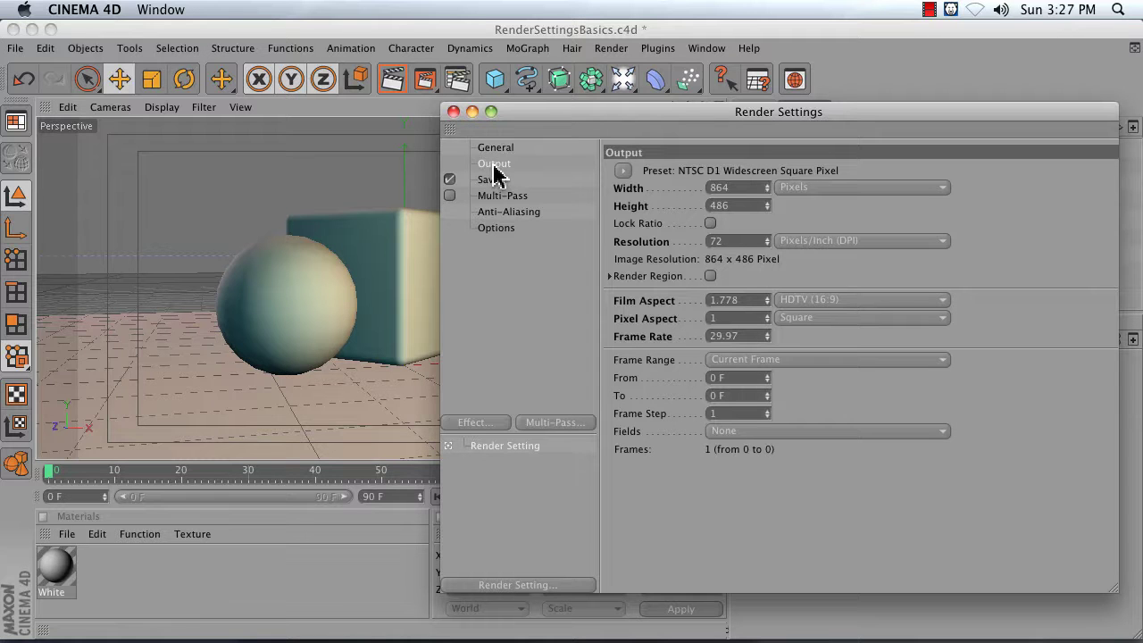
left_click(624, 170)
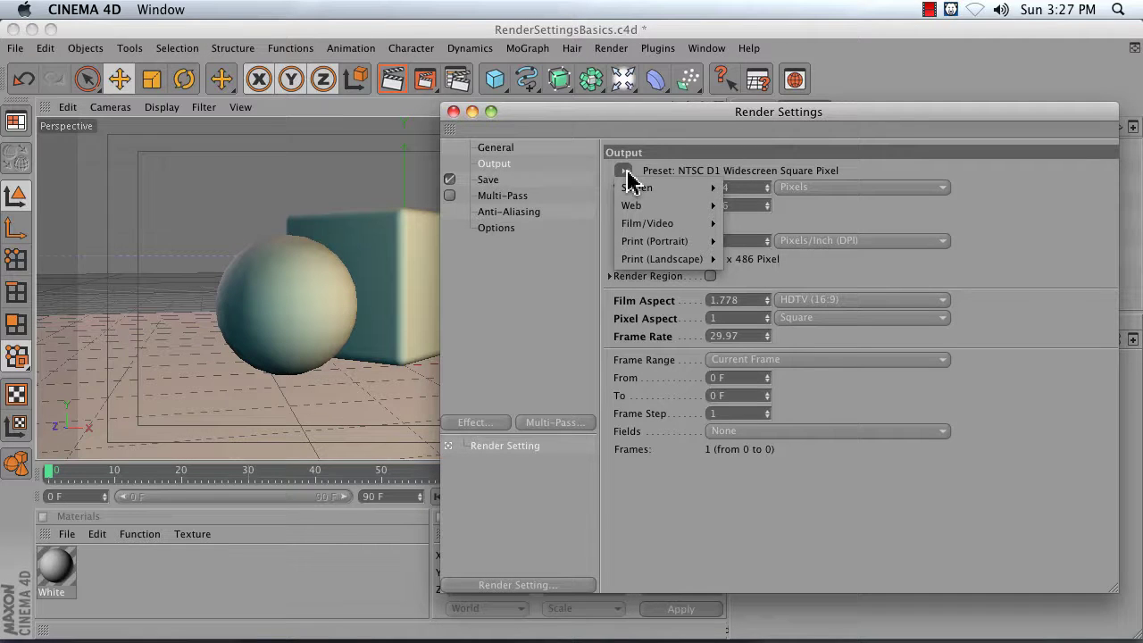
mouse_move(646, 231)
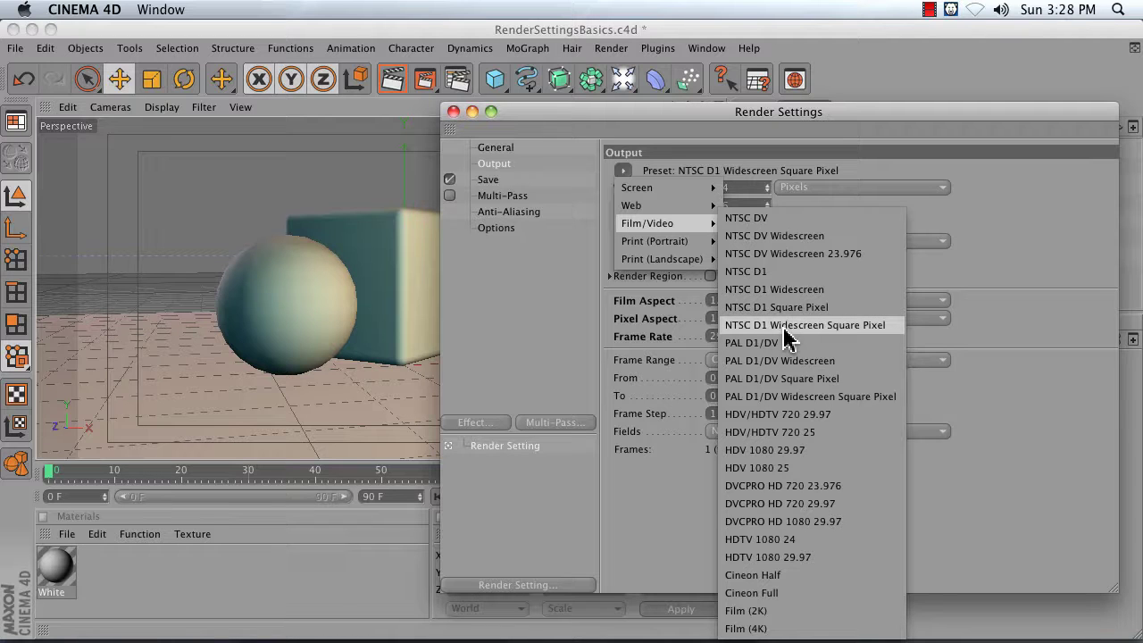
left_click(789, 329)
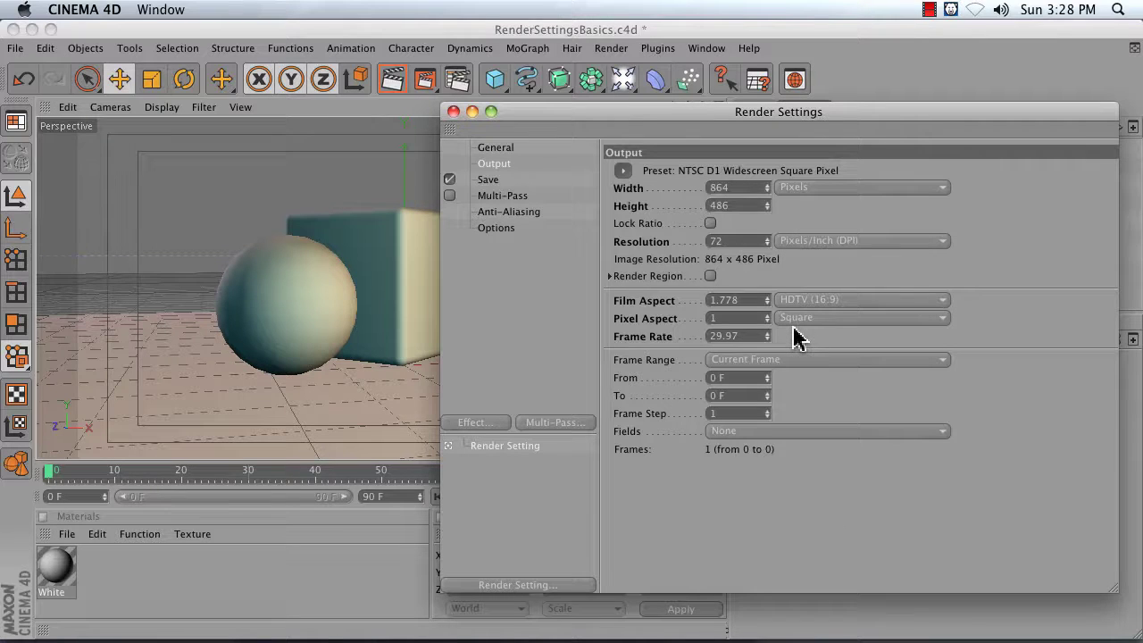
left_click(741, 190)
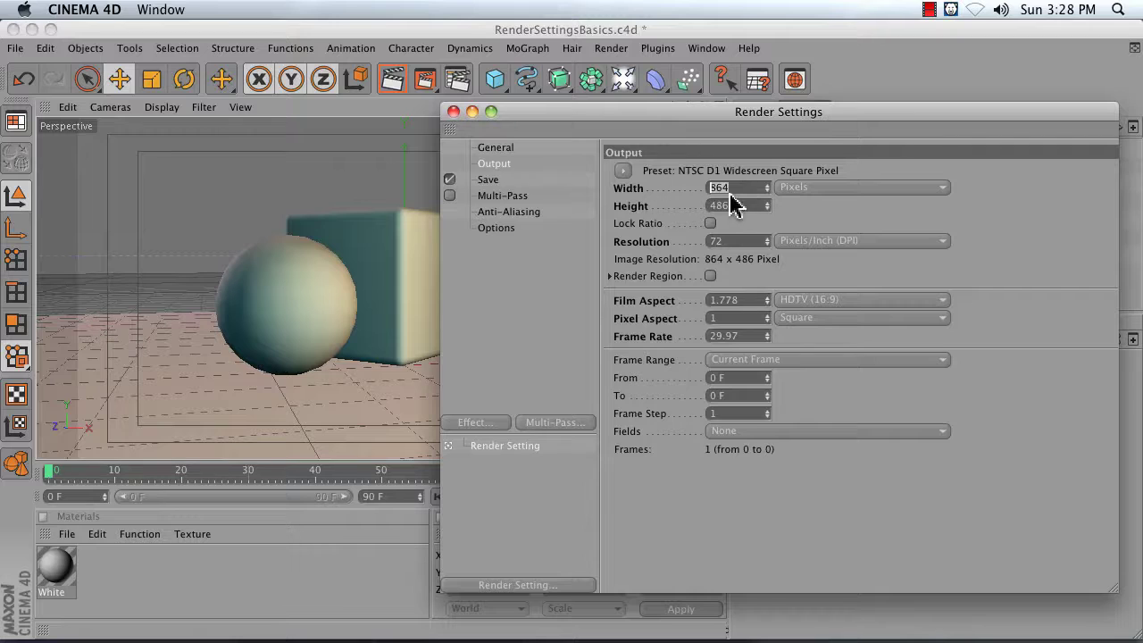
left_click(733, 205)
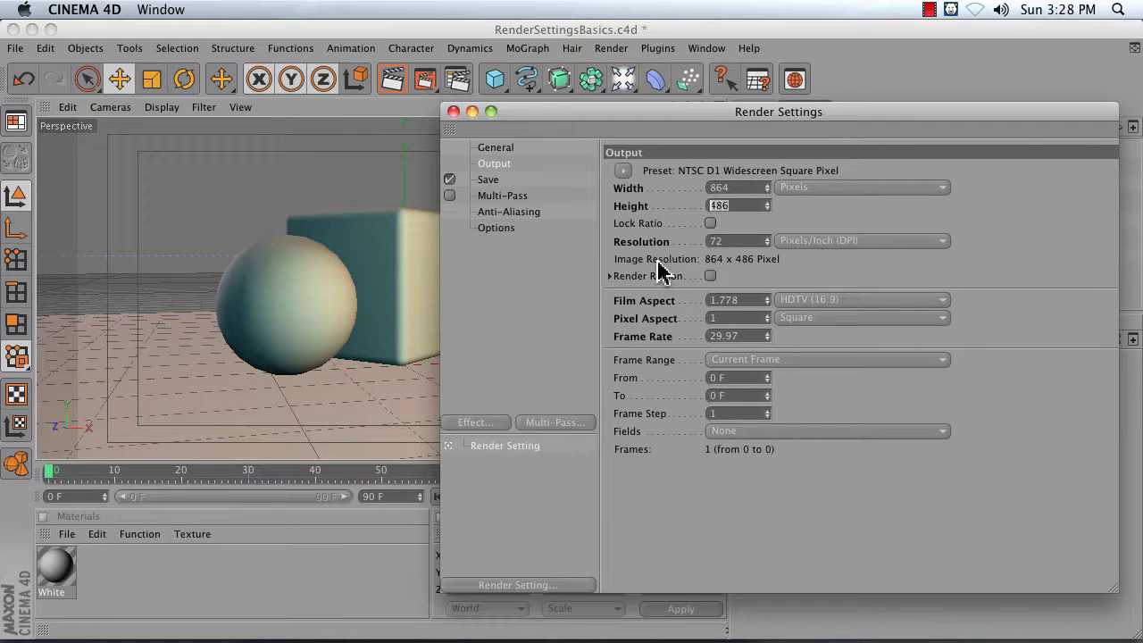
left_click(677, 364)
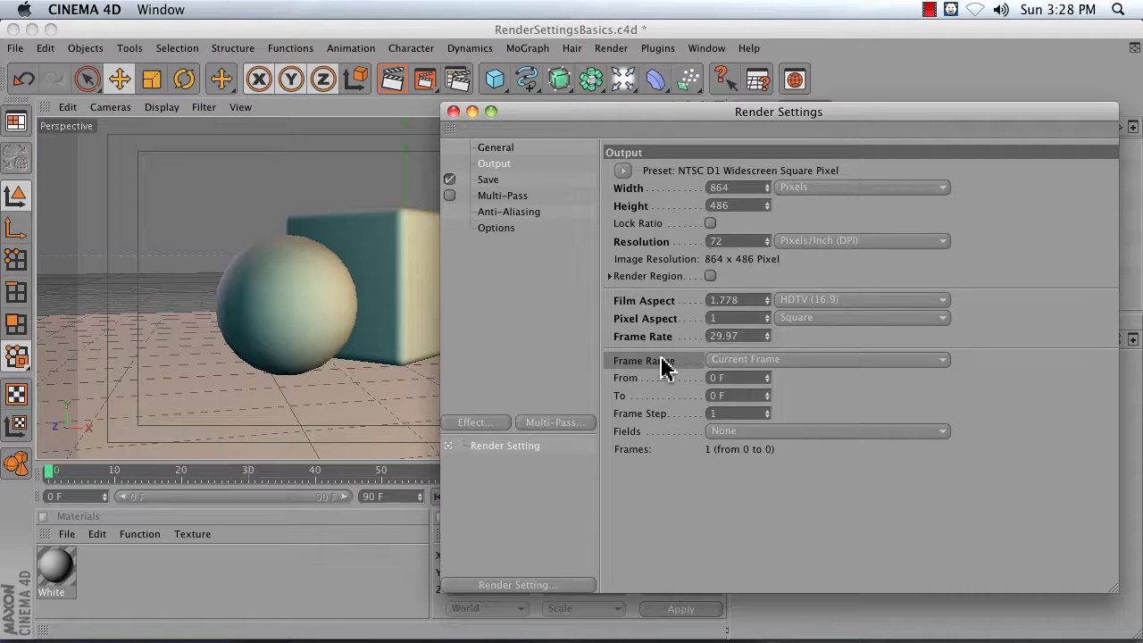
Set the Frame Range to All Frames, covering frames 0 to 90
left_click(797, 362)
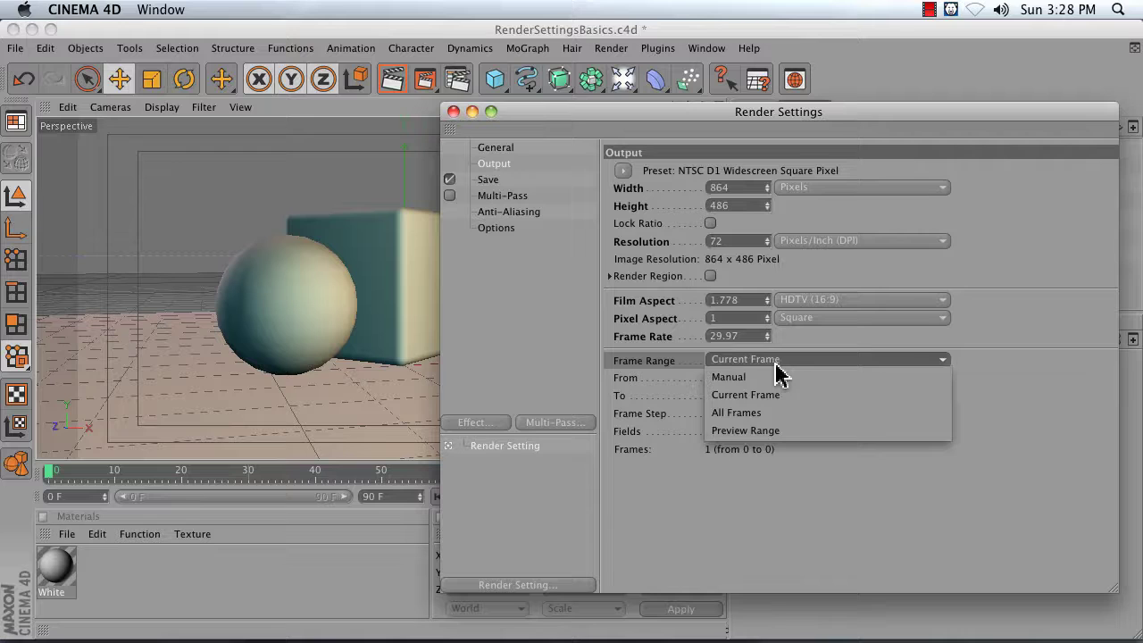
left_click(746, 394)
left_click(752, 361)
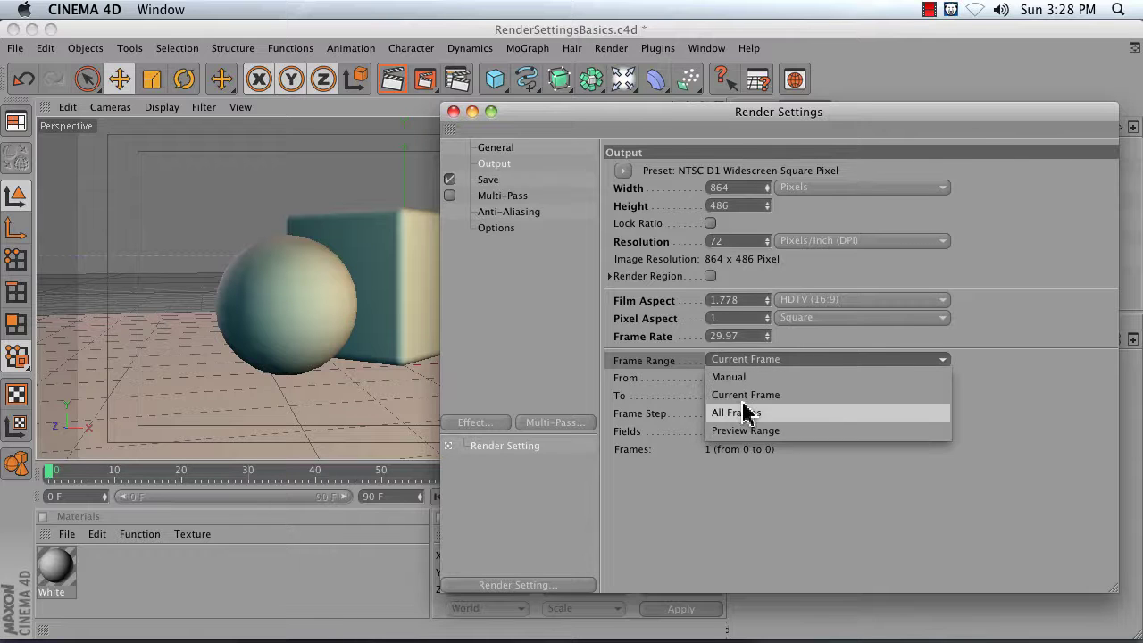
left_click(743, 413)
left_click_drag(646, 119, 777, 102)
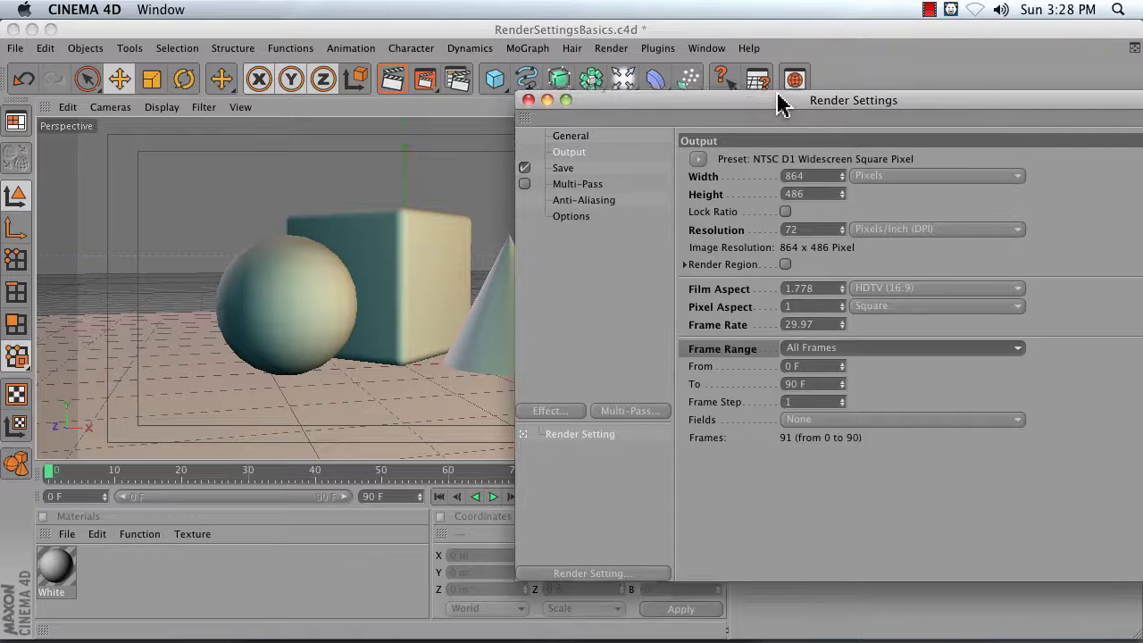
On the Save page, set the output Format to QuickTime Movie
left_click(564, 174)
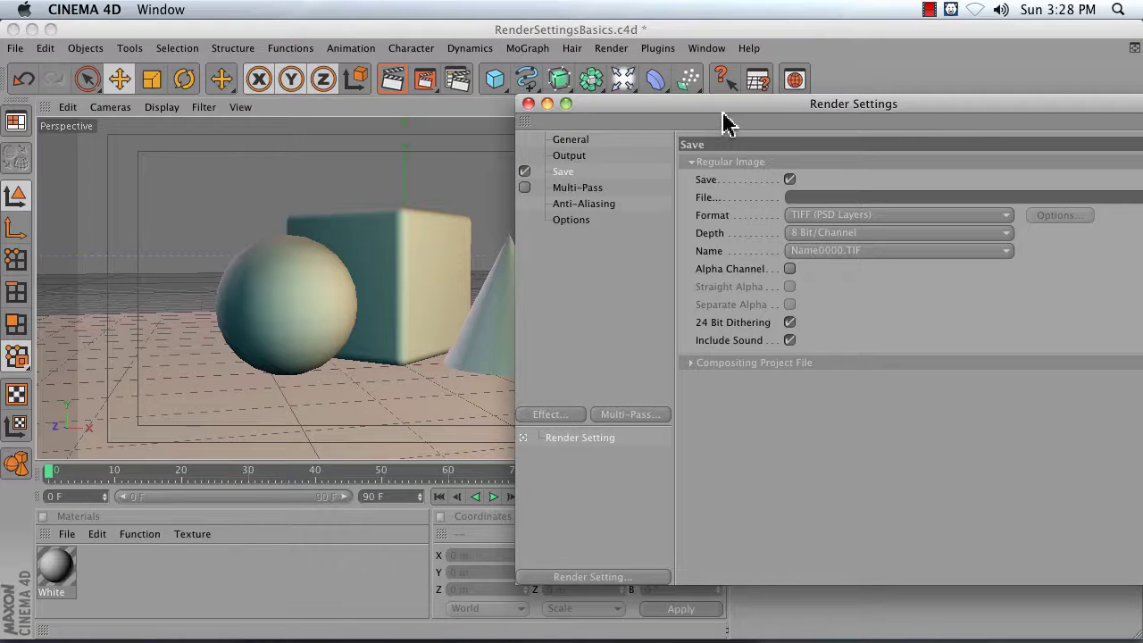
left_click_drag(727, 106, 636, 120)
left_click(621, 228)
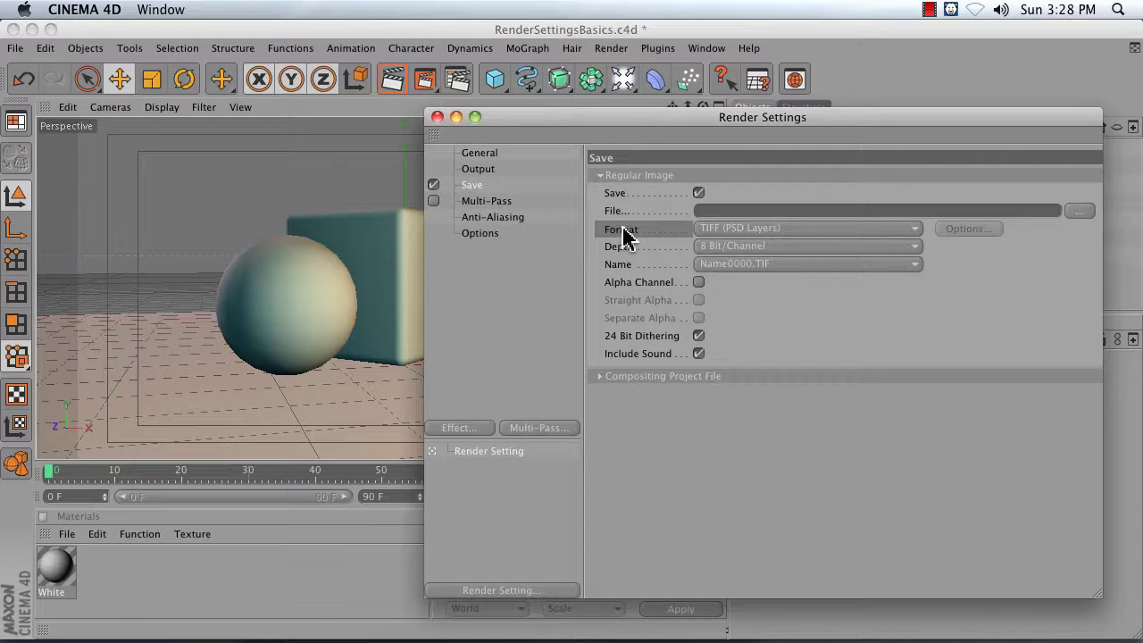
left_click(715, 236)
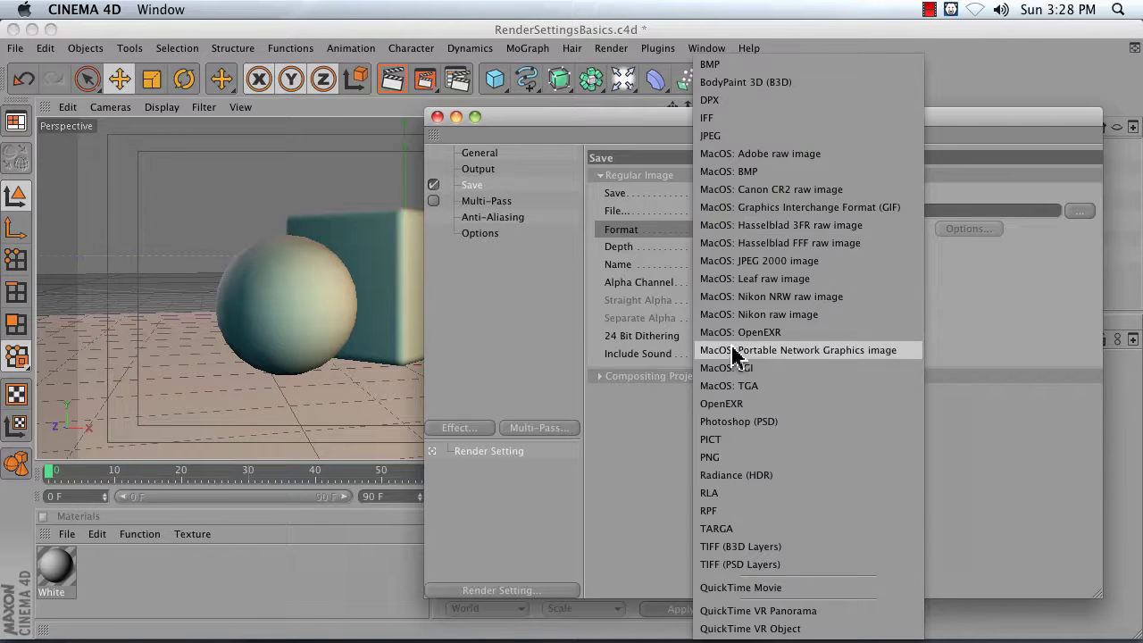
left_click(770, 589)
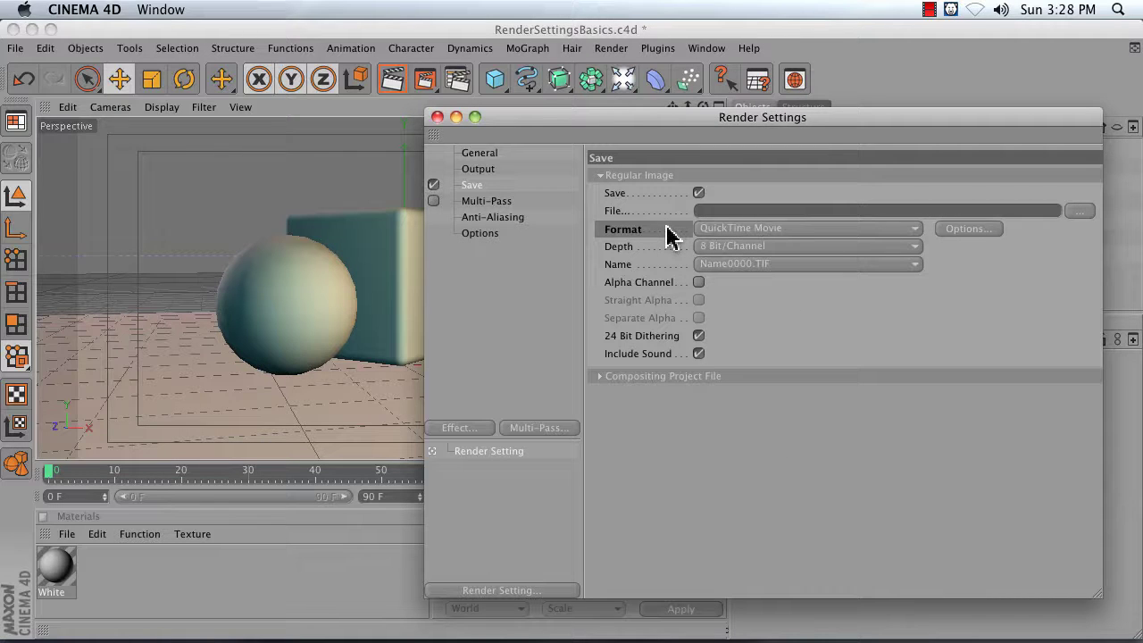
left_click(725, 234)
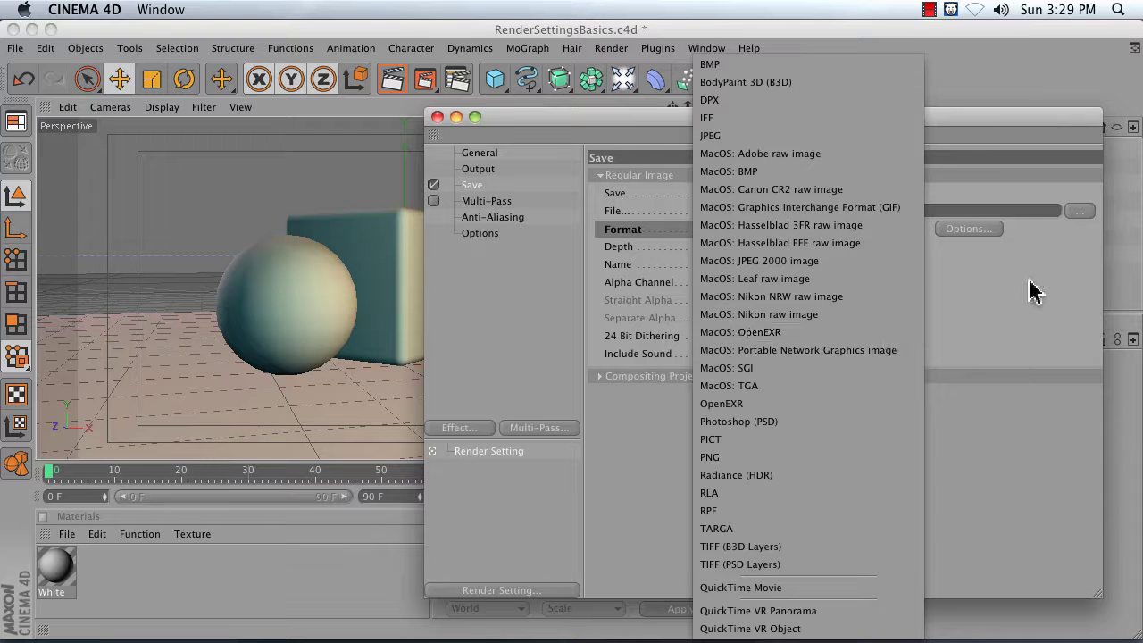
left_click(1000, 260)
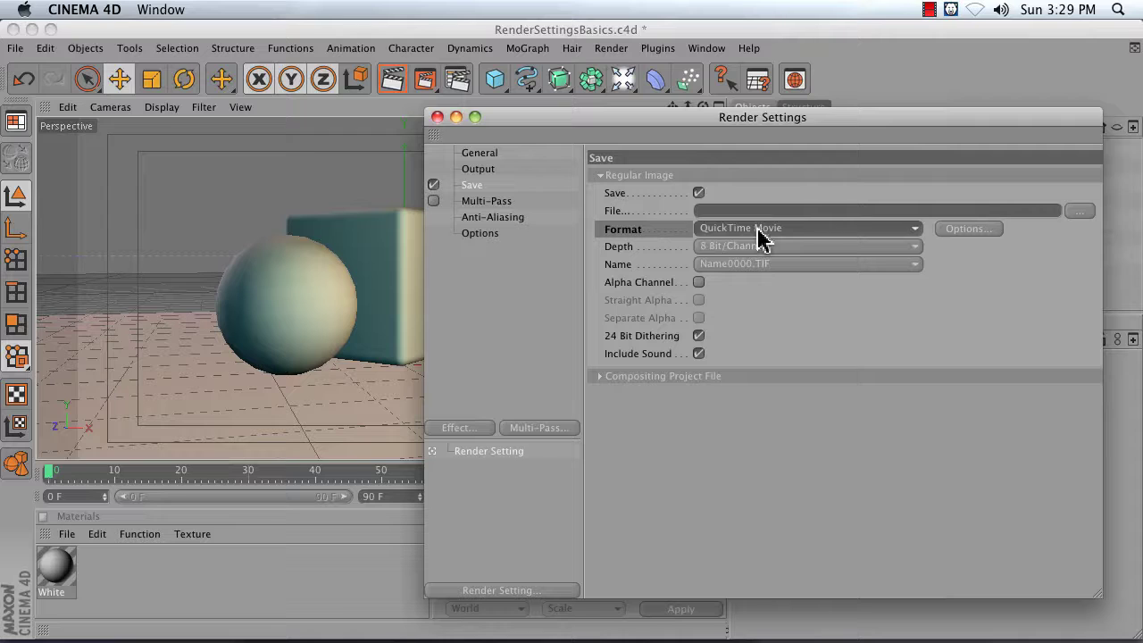
Keep Depth at 8 Bit/Channel and enable Alpha Channel
left_click(724, 247)
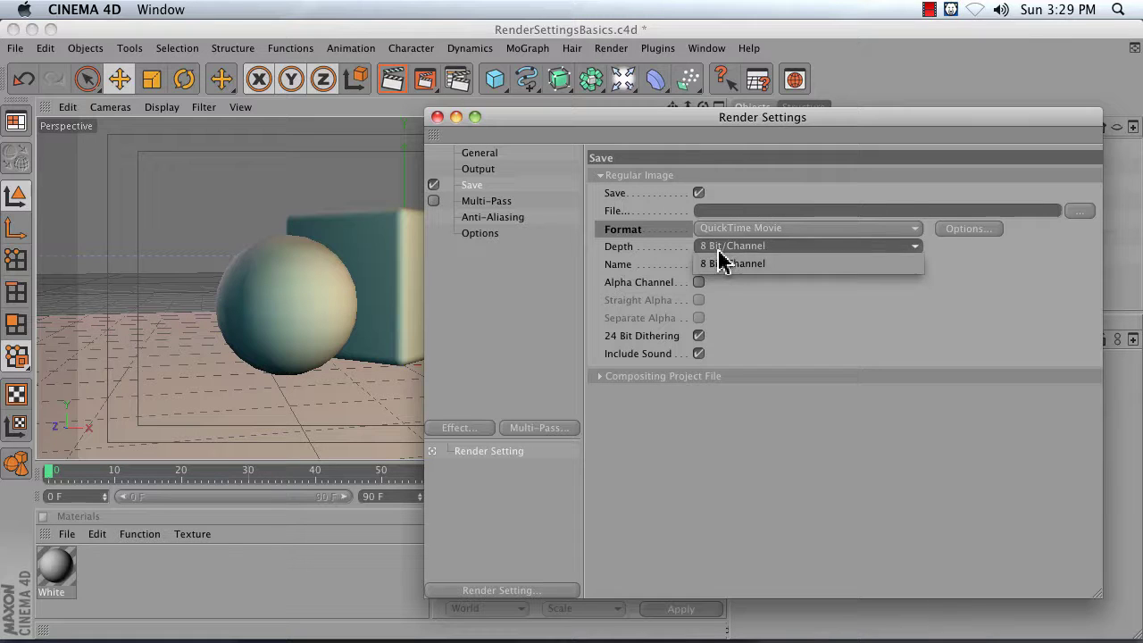
left_click(746, 265)
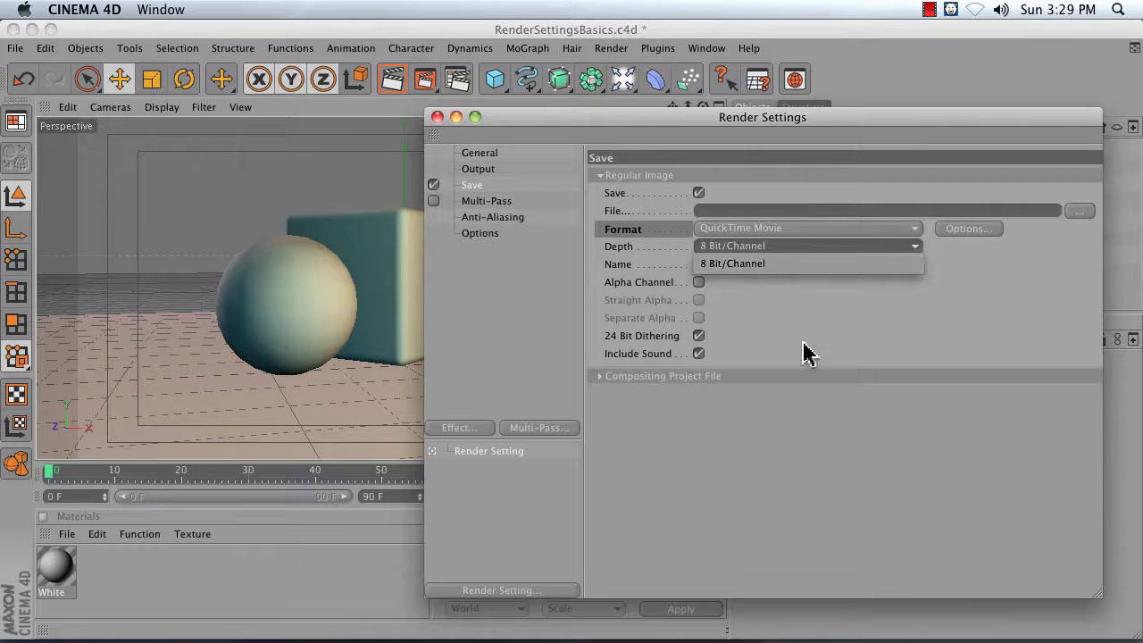
left_click(661, 292)
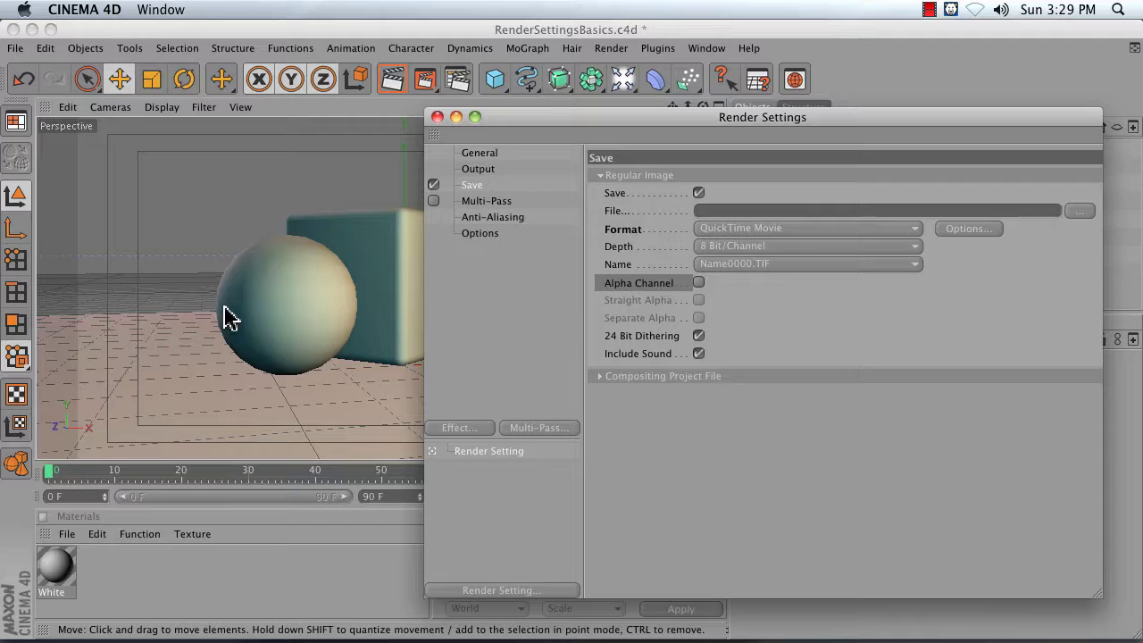
left_click(703, 282)
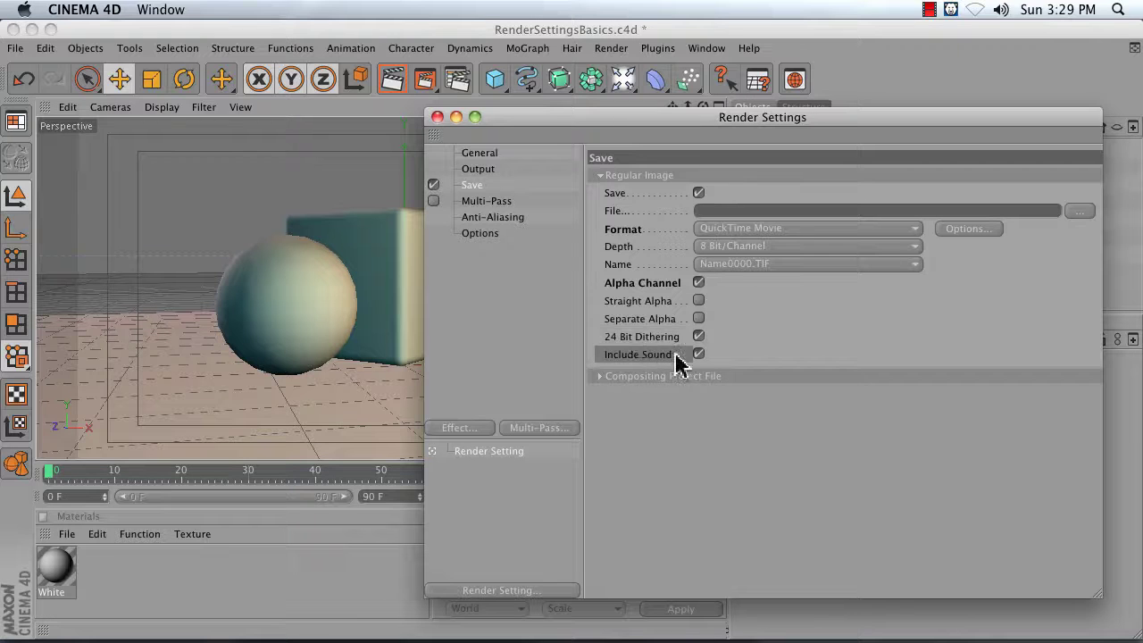
Set Anti-Aliasing to Best and render test views of the active viewport
left_click(491, 219)
left_click_drag(739, 119, 955, 94)
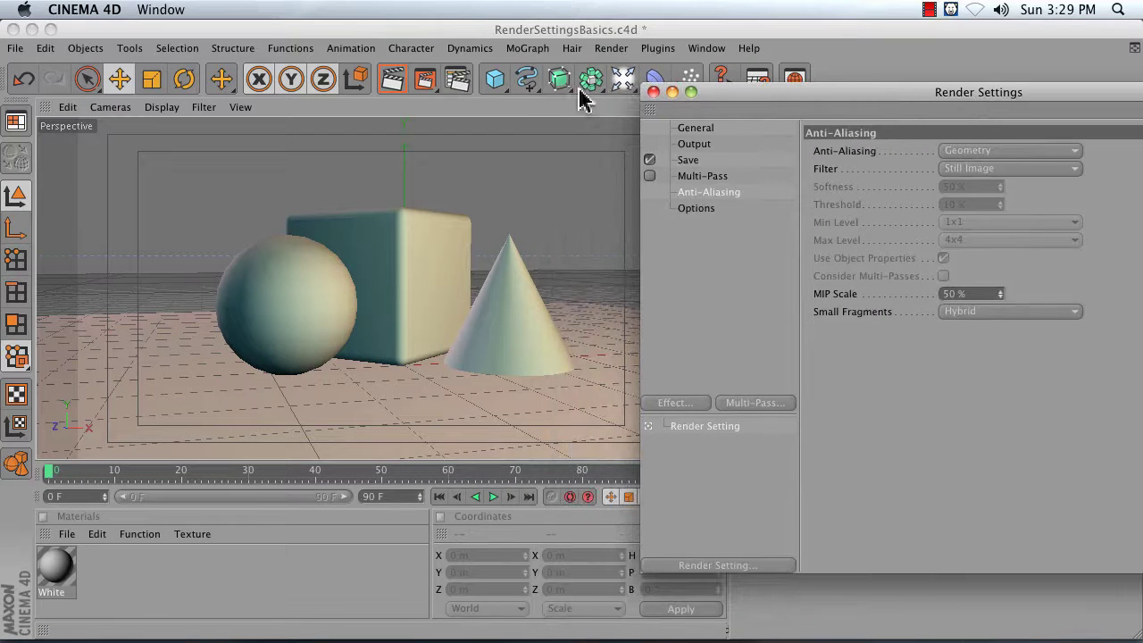
left_click(393, 81)
left_click(393, 81)
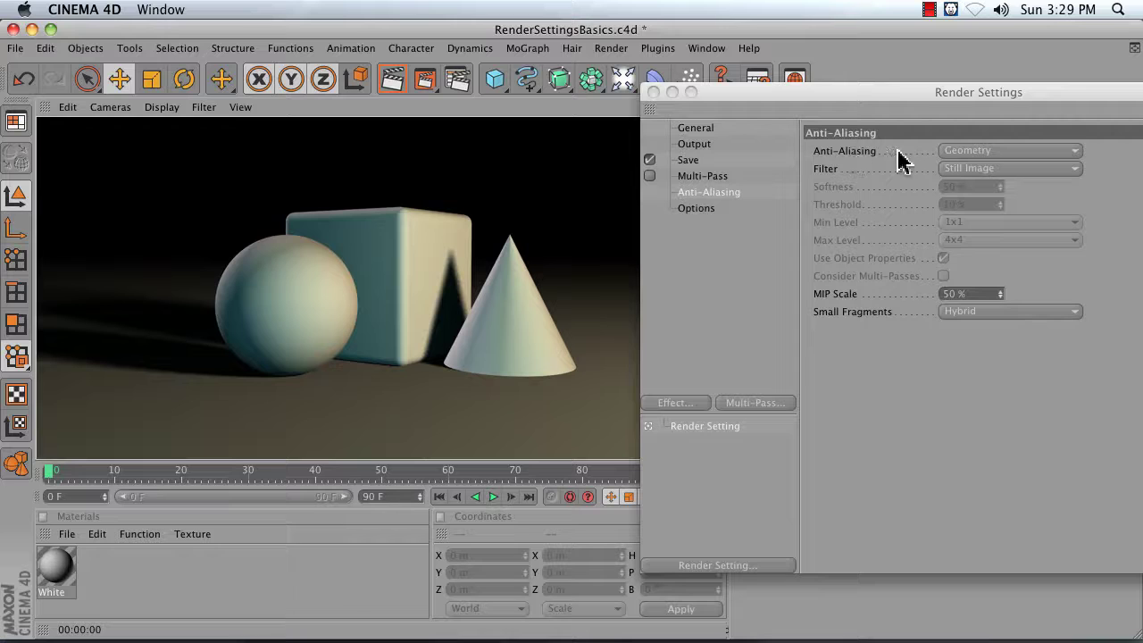
left_click(963, 152)
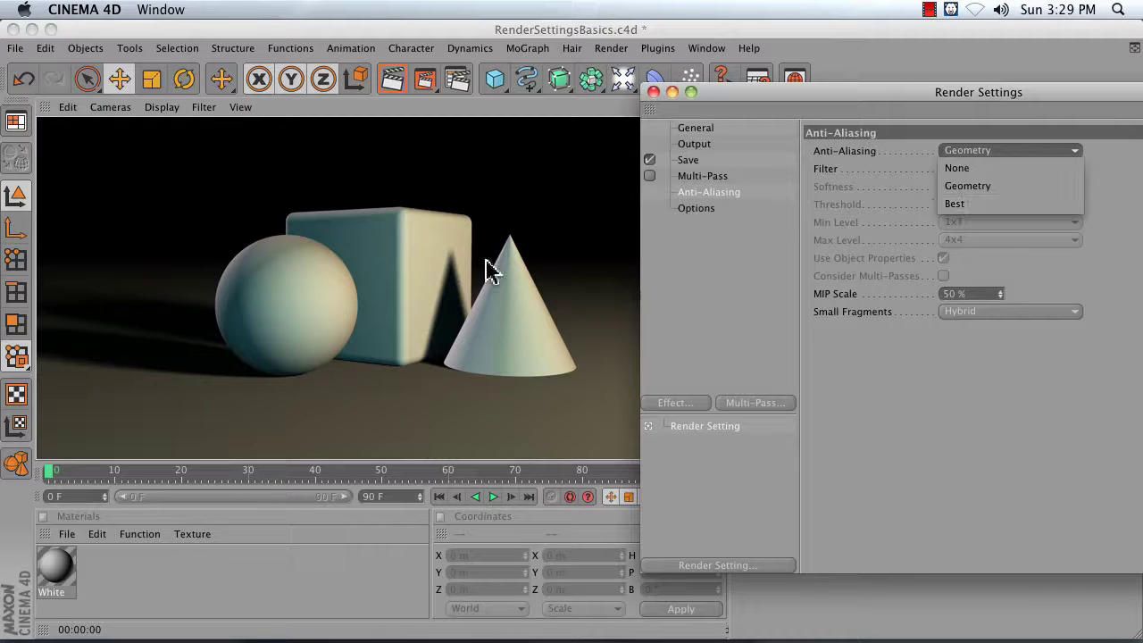
left_click(955, 205)
left_click(398, 82)
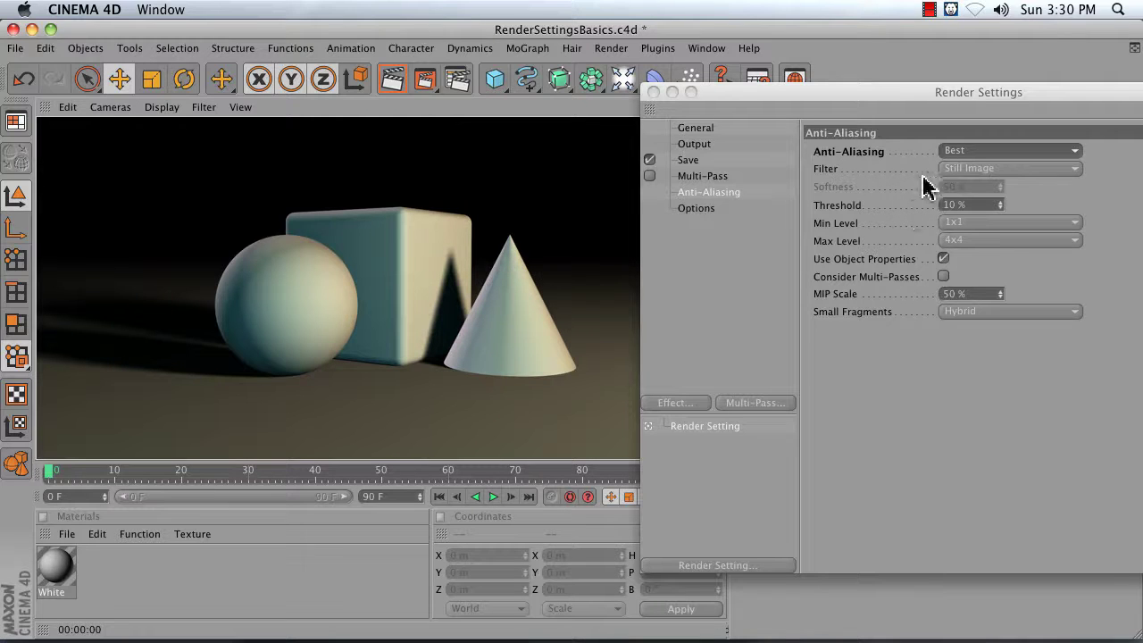
Change the Anti-Aliasing Filter to Animation
left_click(855, 179)
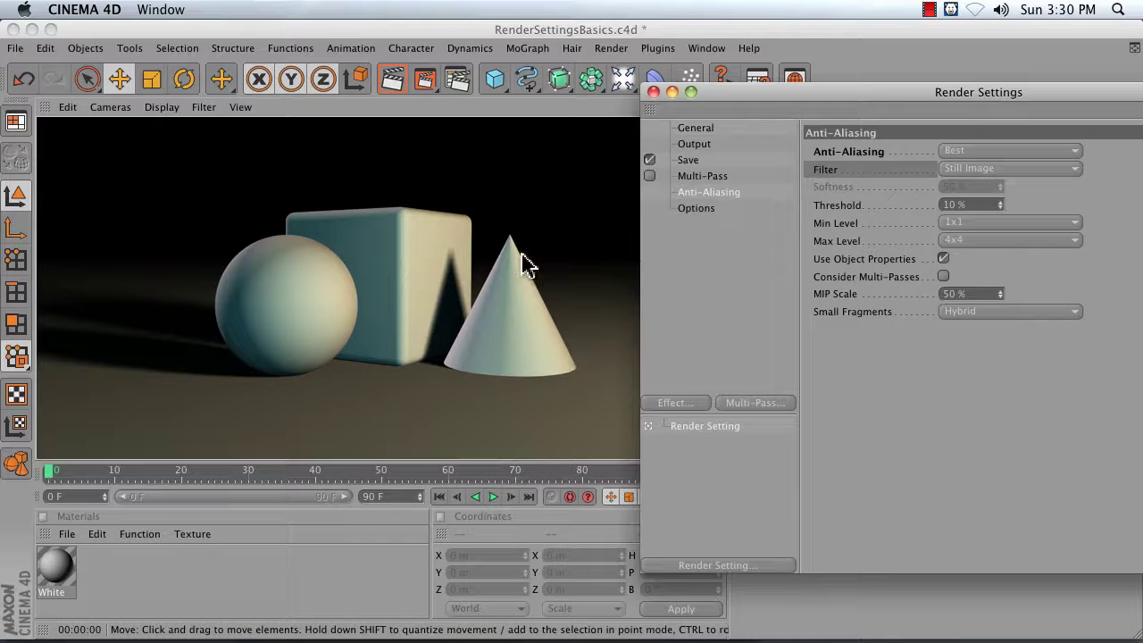
left_click(972, 170)
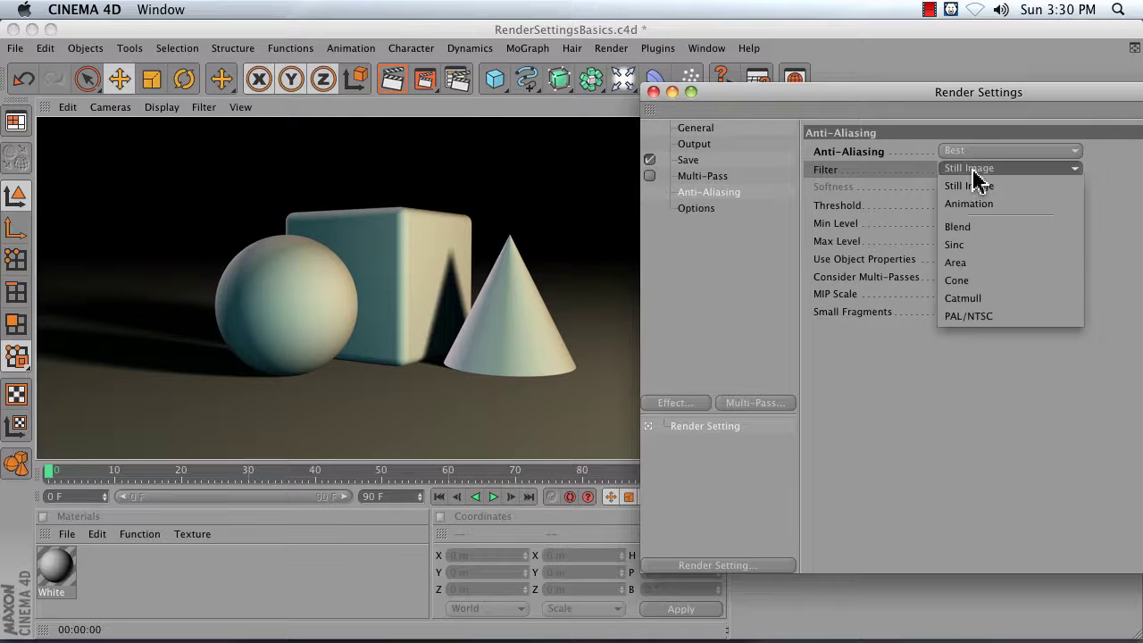
left_click(980, 205)
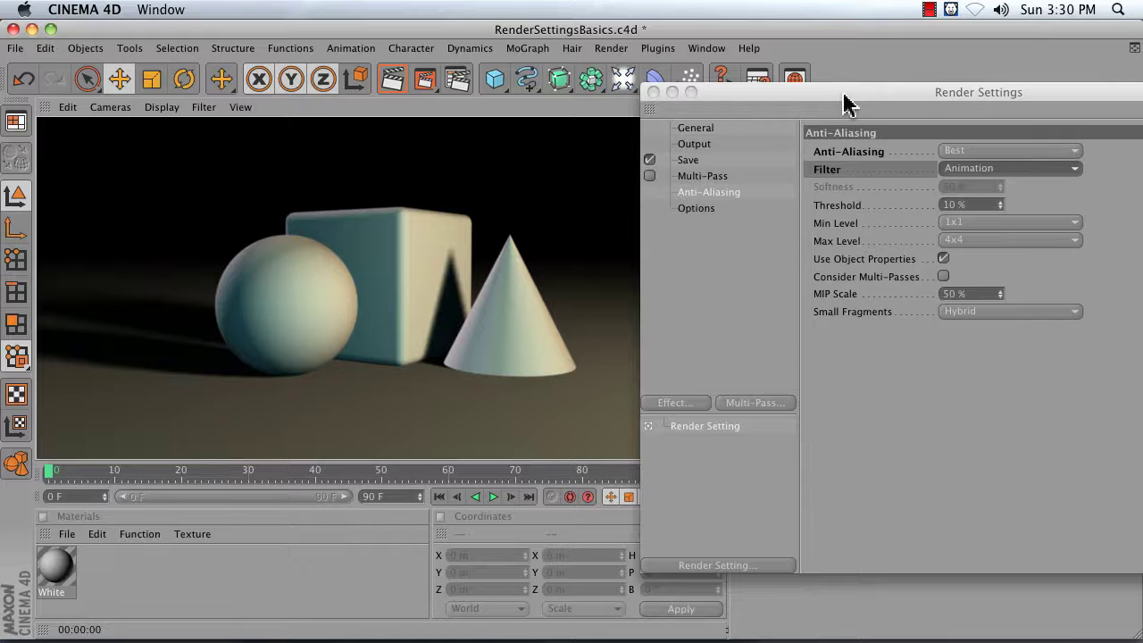
left_click_drag(840, 93, 699, 69)
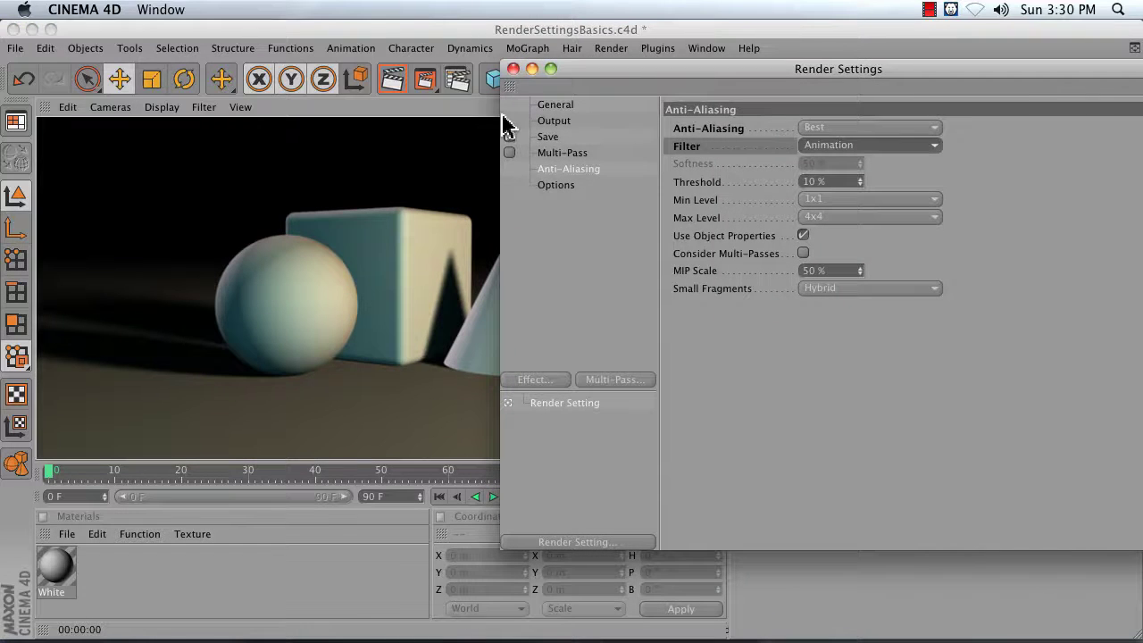
Reopen Render Settings and save the current Render Setting as a preset
left_click(513, 71)
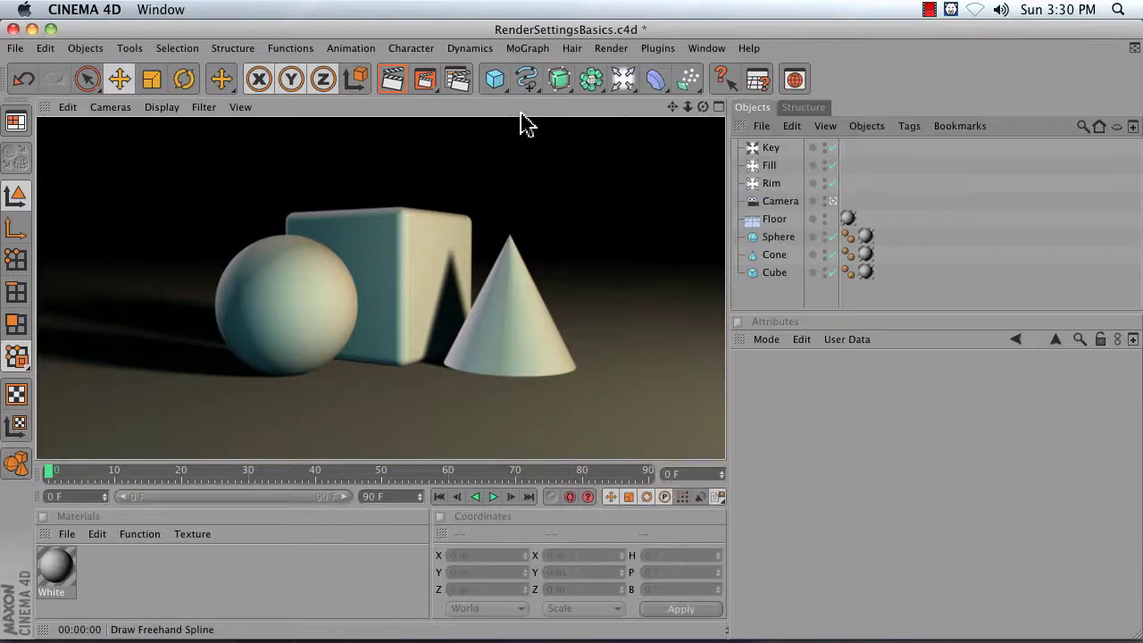
left_click(426, 89)
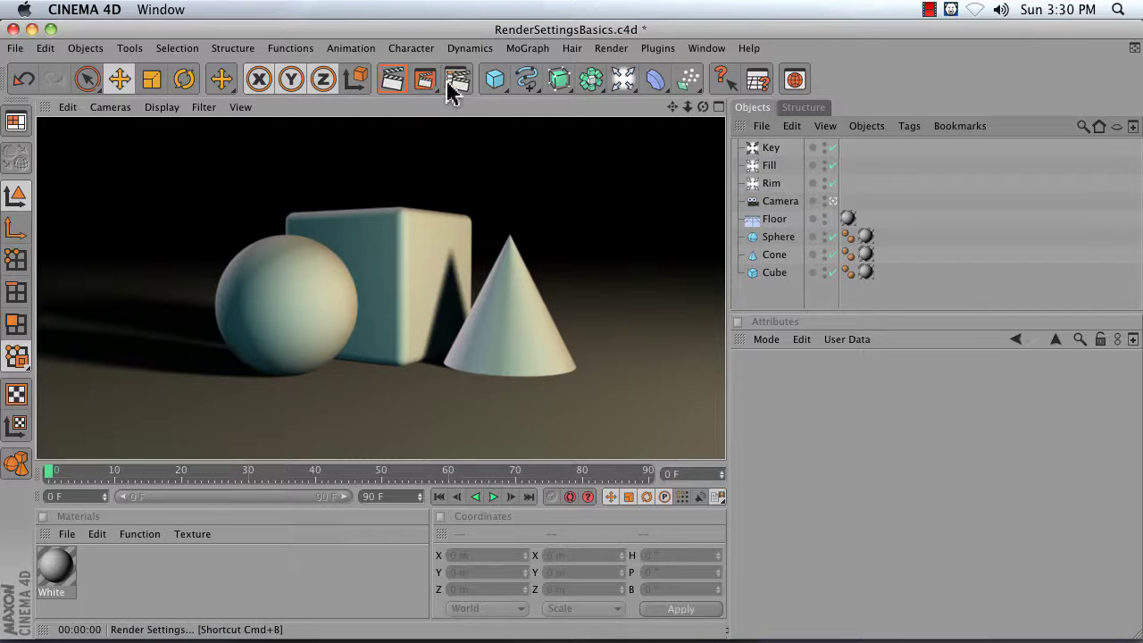
left_click(457, 81)
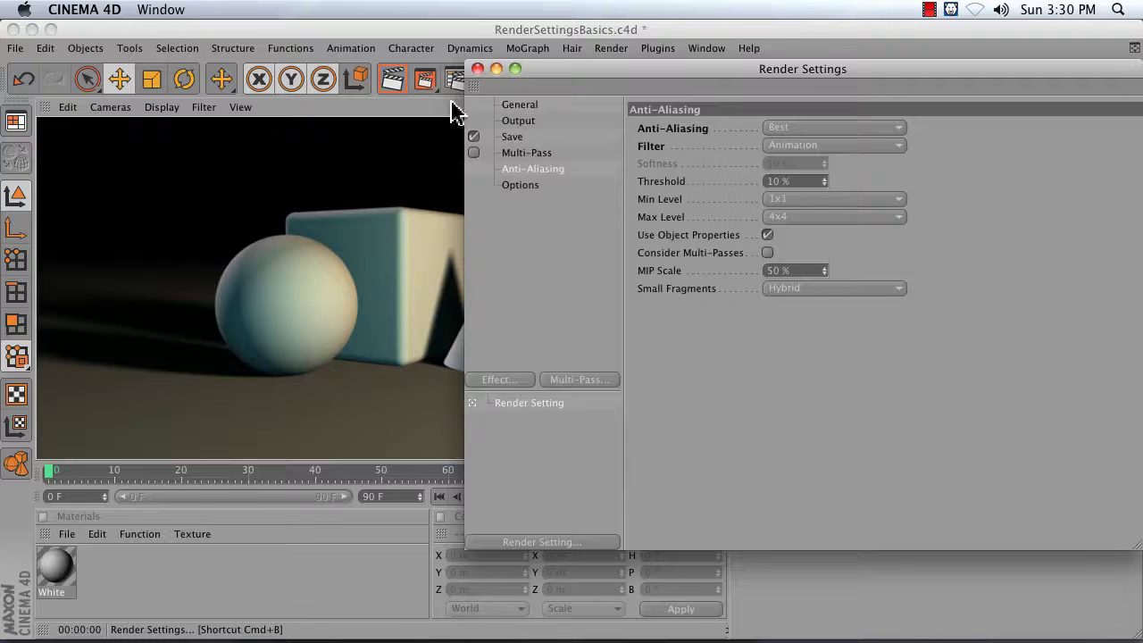
right_click(526, 404)
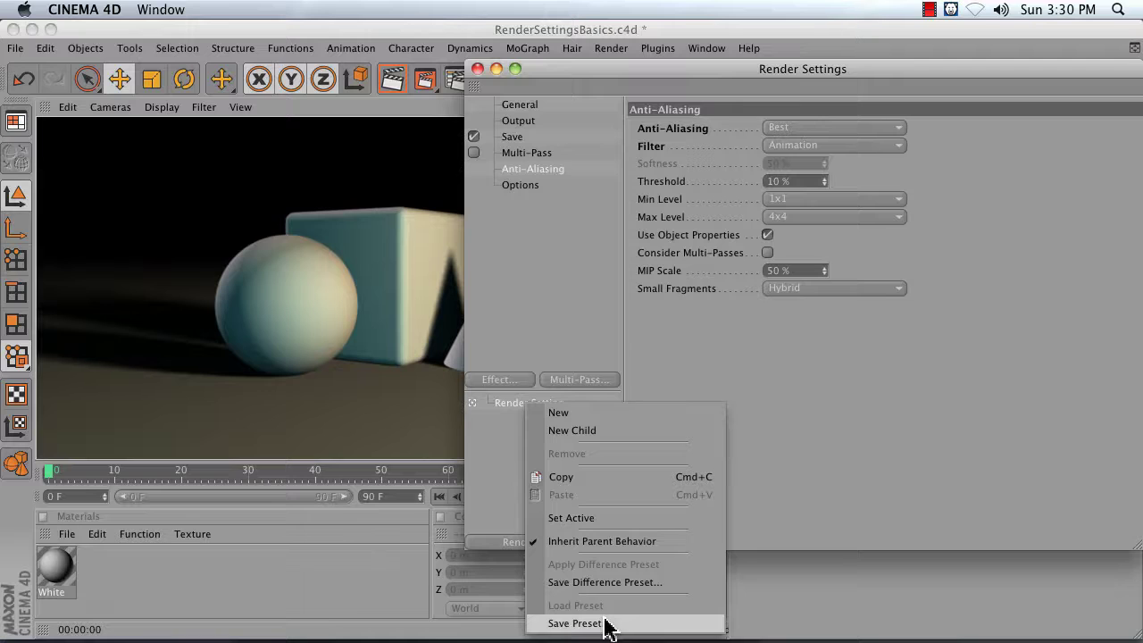
left_click(541, 309)
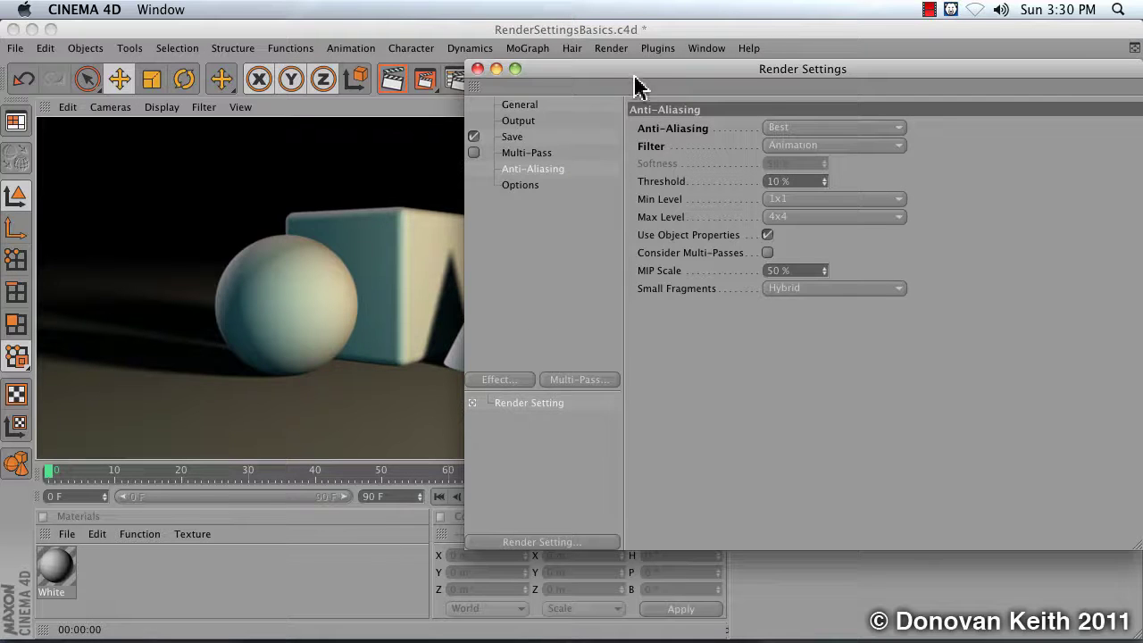
Review the Save and Output pages, ending on General with Full Render
left_click_drag(643, 76, 483, 93)
left_click(355, 152)
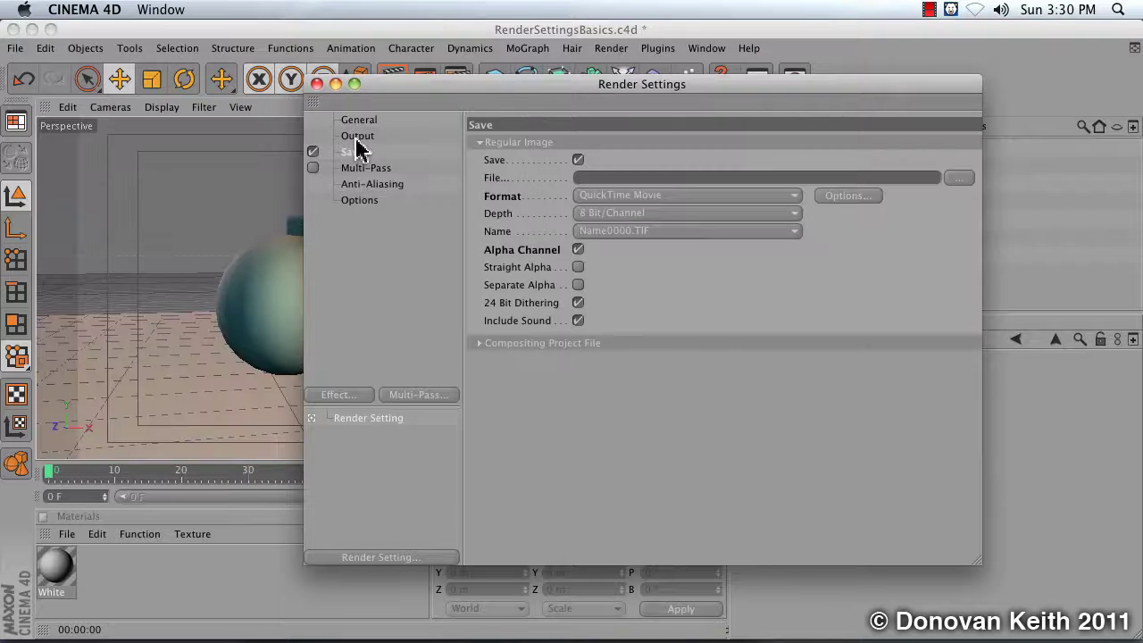
left_click(355, 136)
left_click(359, 122)
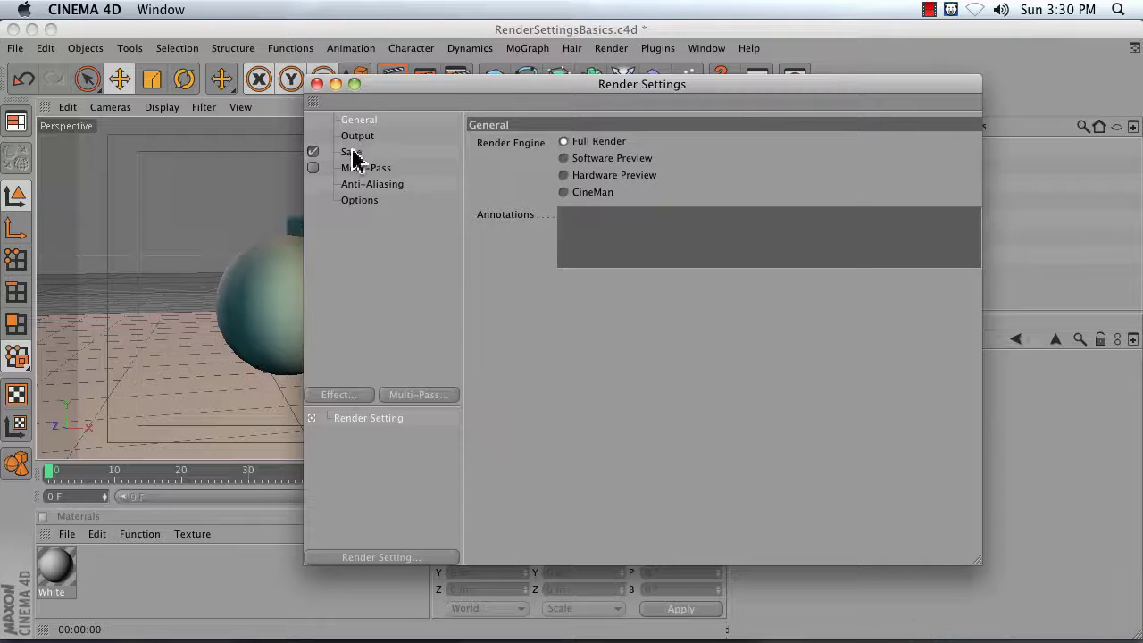